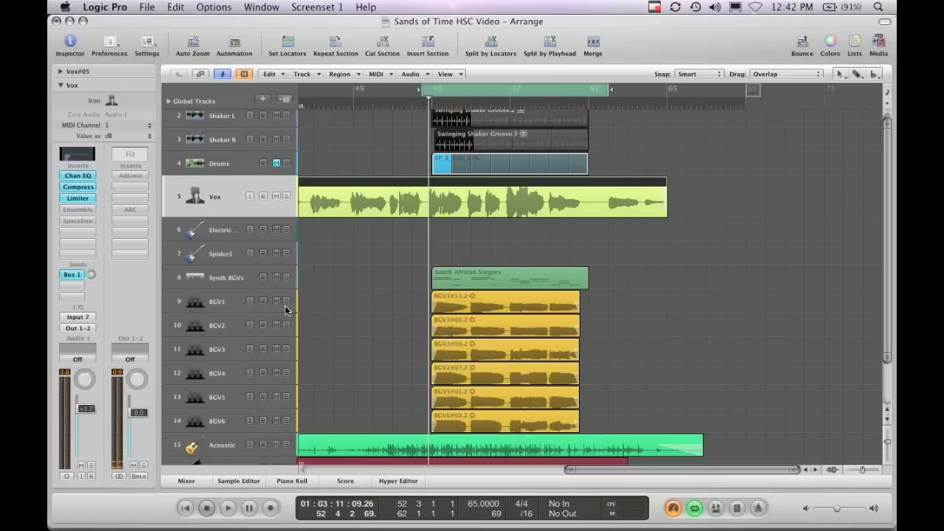
- Mute BGV1–BGV6 and the Synth BGVs guide track, then start playback from bar 52
{"action": "left_click_drag", "start_coordinate": [276, 301], "coordinate": [280, 420]}
{"action": "left_click", "coordinate": [237, 279]}
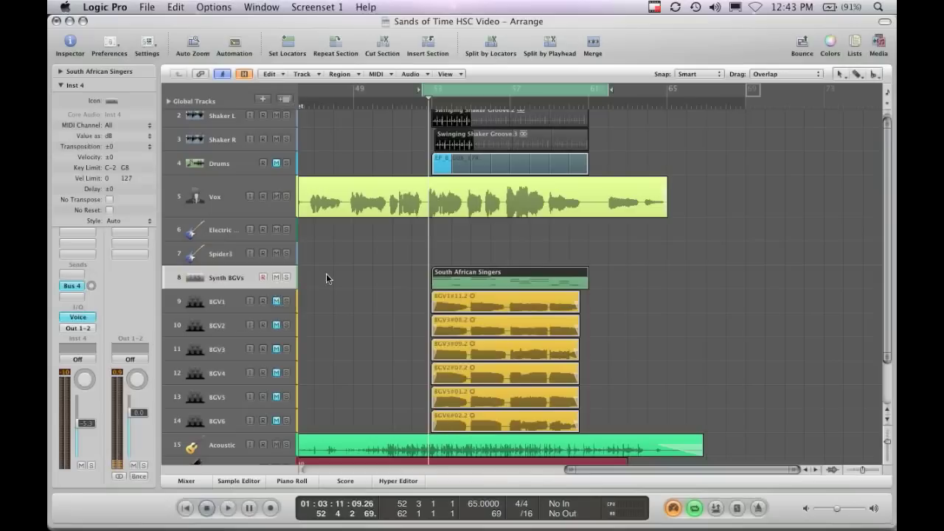
{"action": "left_click", "coordinate": [276, 277]}
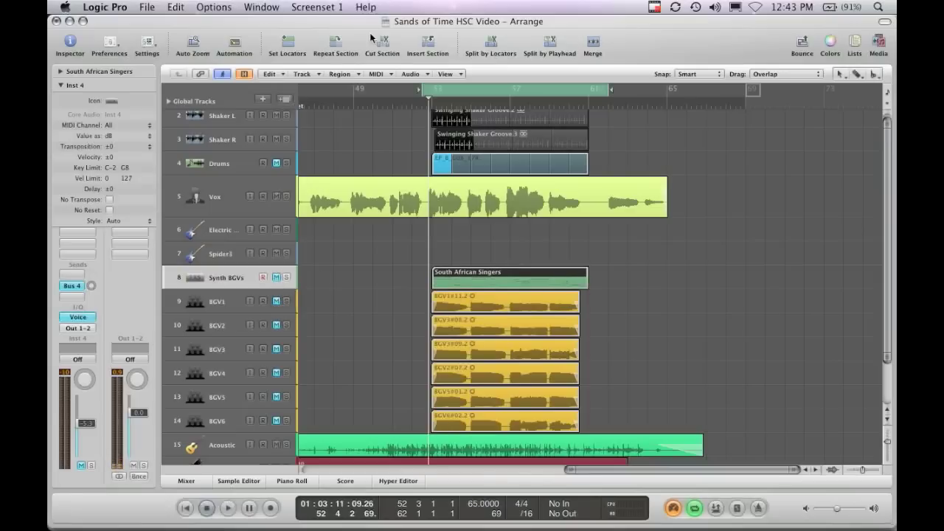
{"action": "key", "text": "space"}
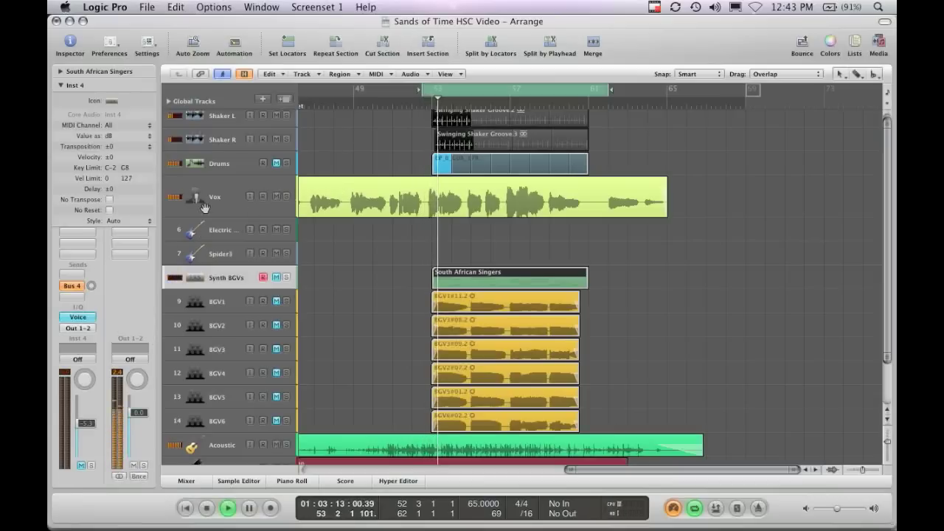
- Toggle the Vox lead vocal's mute while the BGVs stay muted, then stop playback near bar 56
{"action": "left_click", "coordinate": [295, 196]}
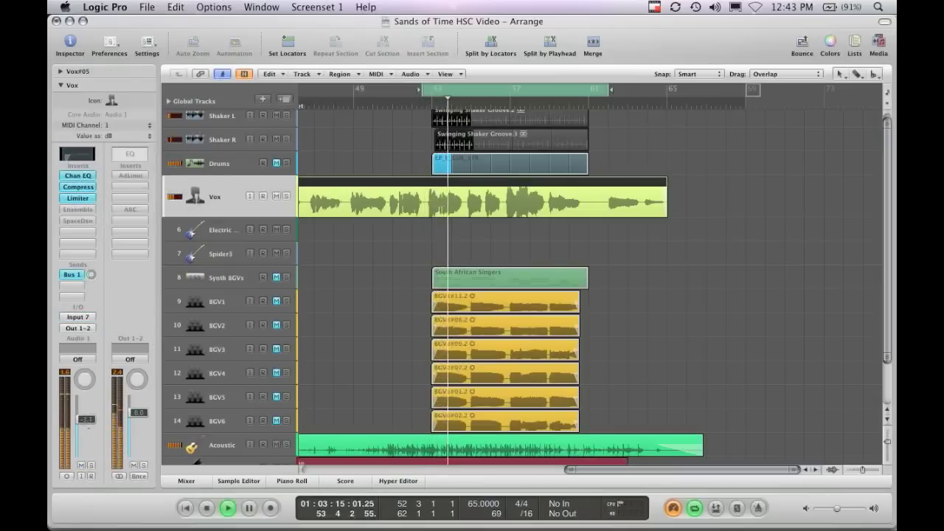
{"action": "left_click", "coordinate": [277, 196]}
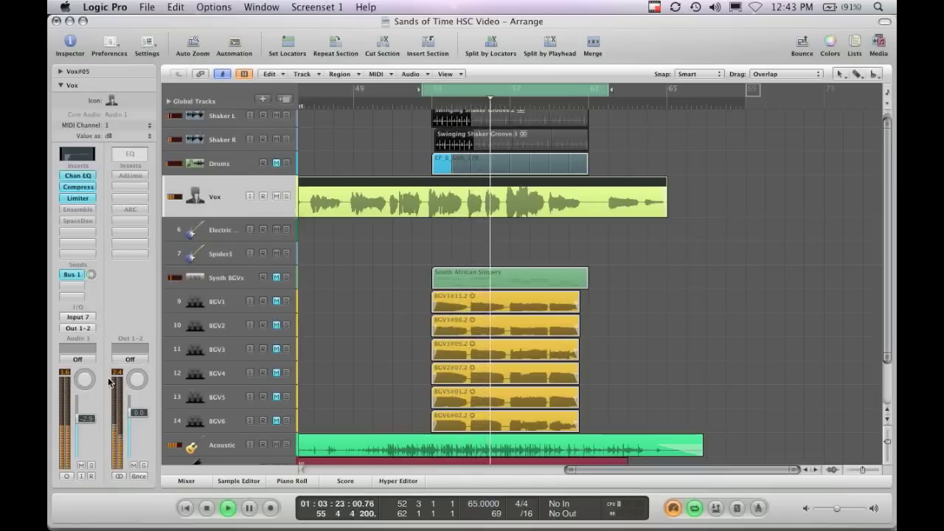
{"action": "key", "text": "space"}
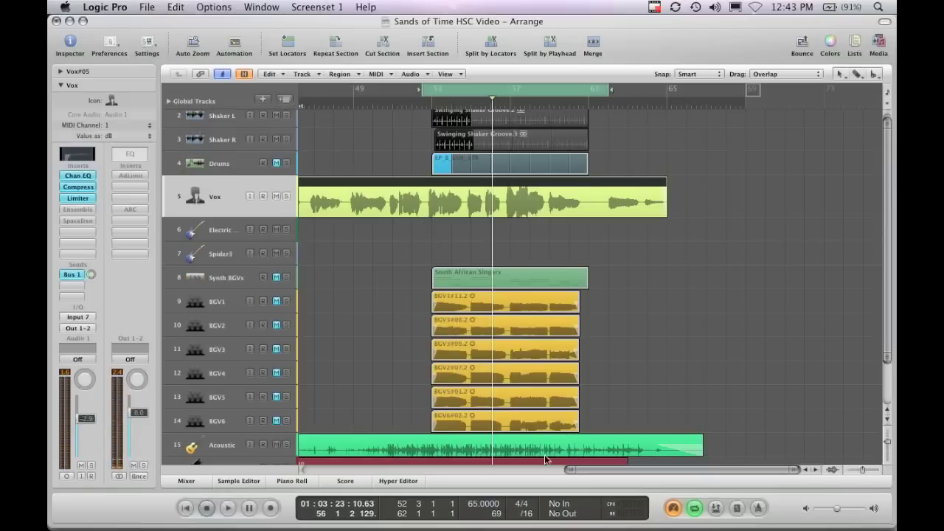
{"action": "left_click_drag", "start_coordinate": [585, 469], "coordinate": [622, 460]}
- Unmute the Synth BGVs guide and replay from early in bar 52
{"action": "left_click", "coordinate": [277, 279]}
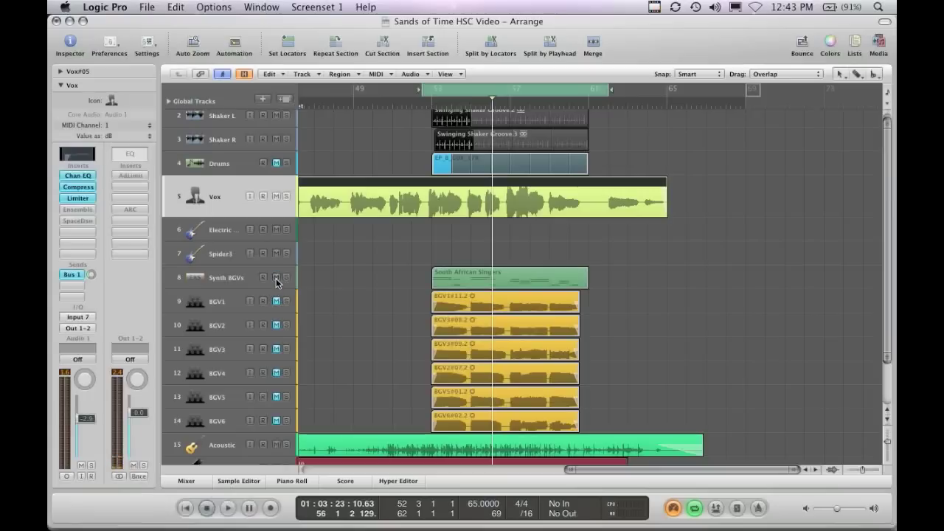
{"action": "left_click", "coordinate": [435, 104]}
{"action": "key", "text": "space"}
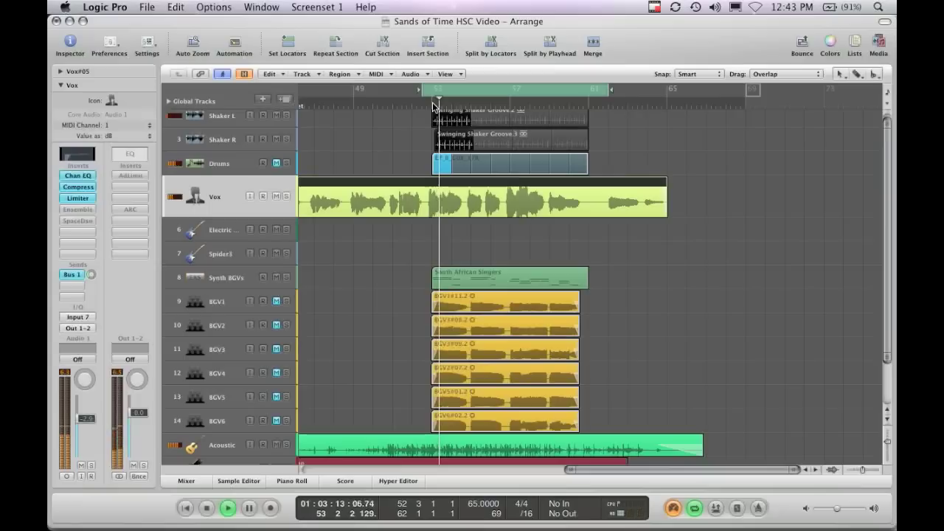
{"action": "left_click", "coordinate": [433, 104]}
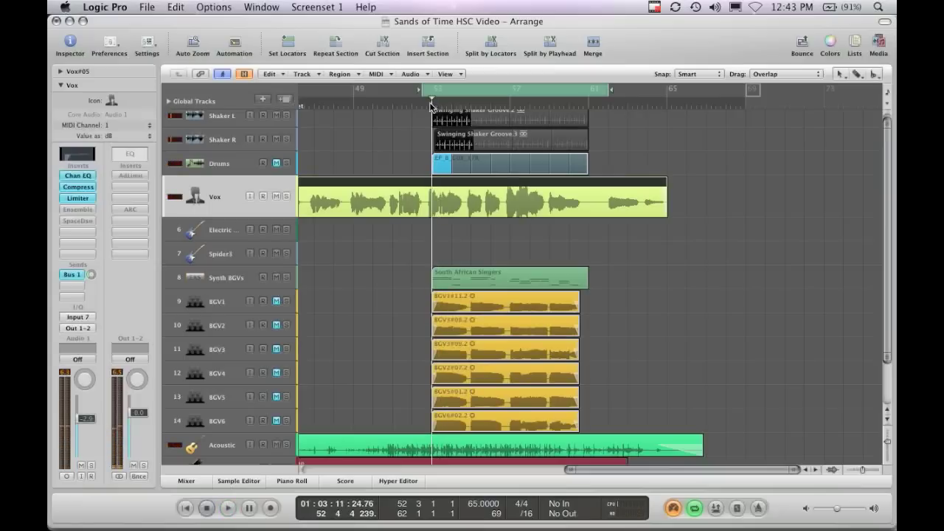
{"action": "left_click", "coordinate": [428, 104]}
{"action": "key", "text": "space"}
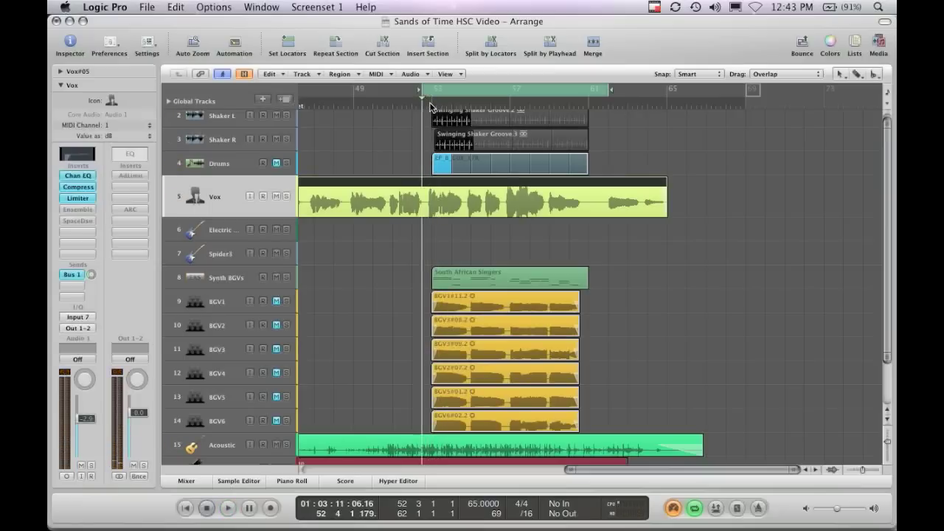
- Solo then unsolo the Synth BGVs guide, nudge its fader level, and stop playback
{"action": "left_click", "coordinate": [225, 278]}
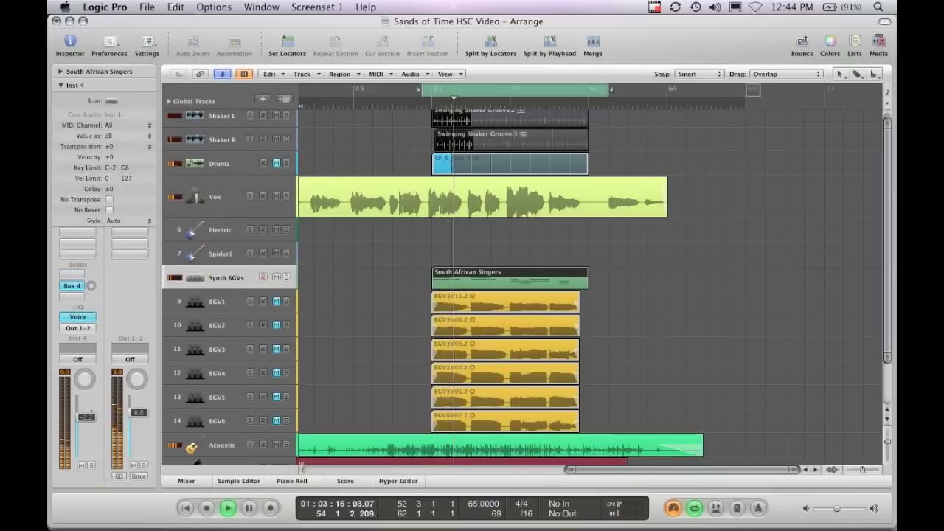
{"action": "left_click", "coordinate": [287, 278]}
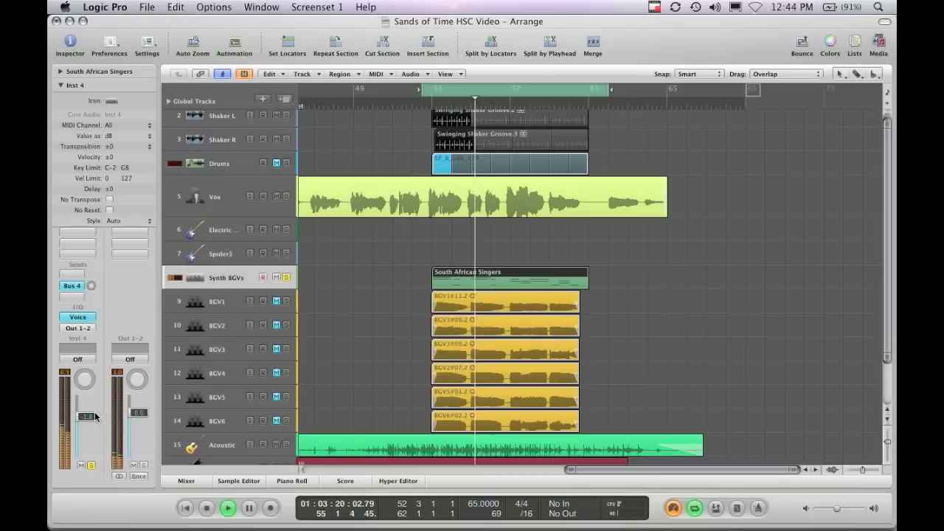
{"action": "left_click", "coordinate": [286, 278]}
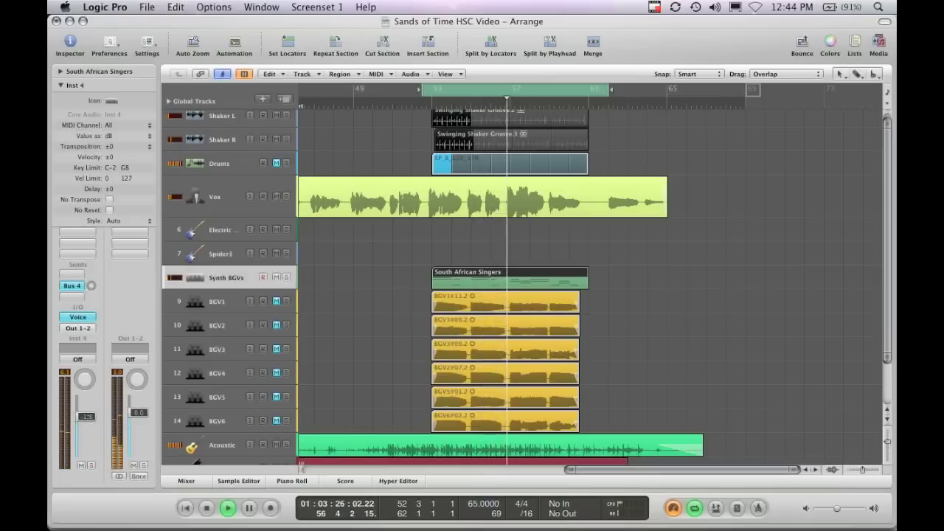
{"action": "left_click_drag", "start_coordinate": [87, 410], "coordinate": [87, 409]}
{"action": "key", "text": "space"}
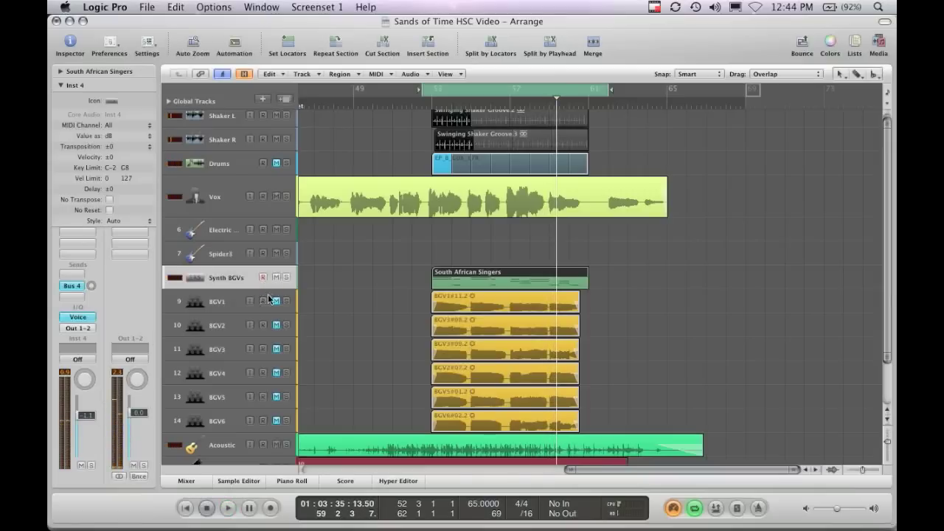
- Solo the Synth BGVs guide and audition it from bar 52, then unsolo it
{"action": "left_click", "coordinate": [431, 104]}
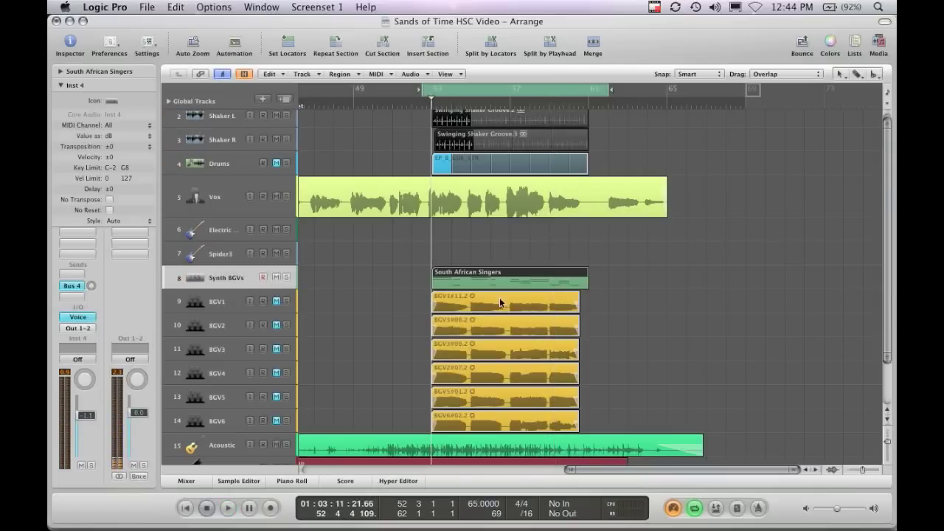
{"action": "left_click", "coordinate": [286, 277]}
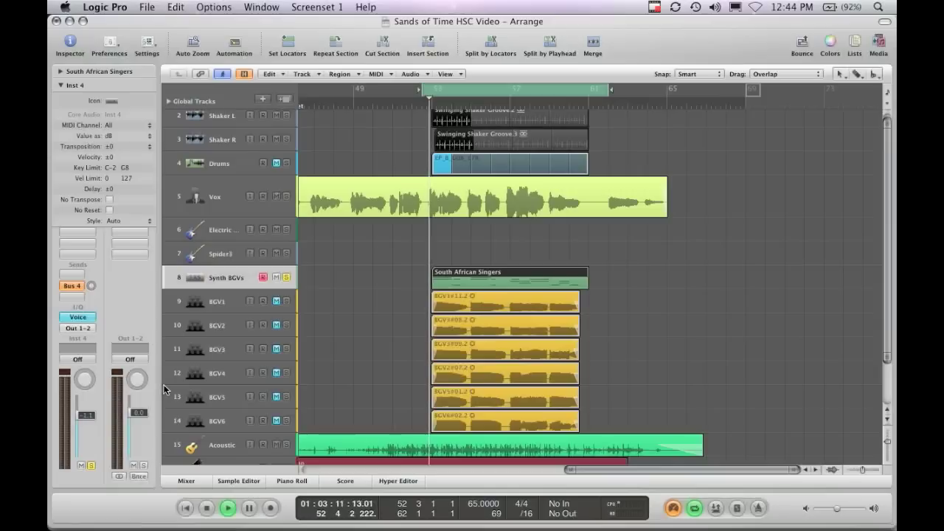
{"action": "key", "text": "space"}
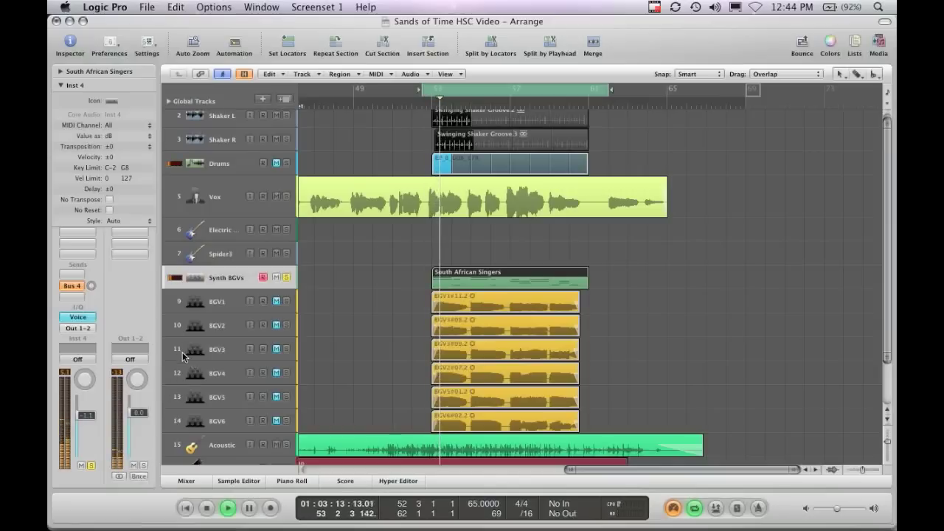
{"action": "left_click", "coordinate": [287, 278]}
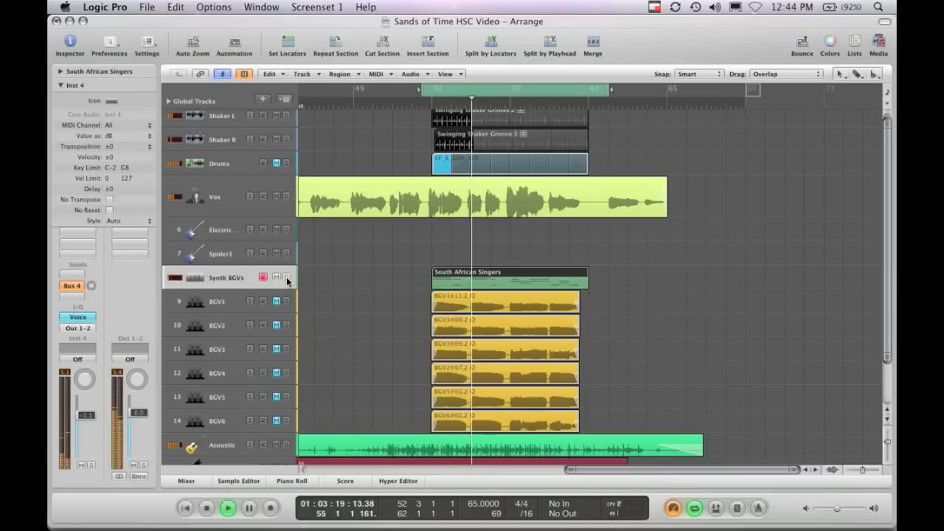
- Stop playback, turn off record-enable on Synth BGVs, and unmute BGV1–BGV6
{"action": "key", "text": "space"}
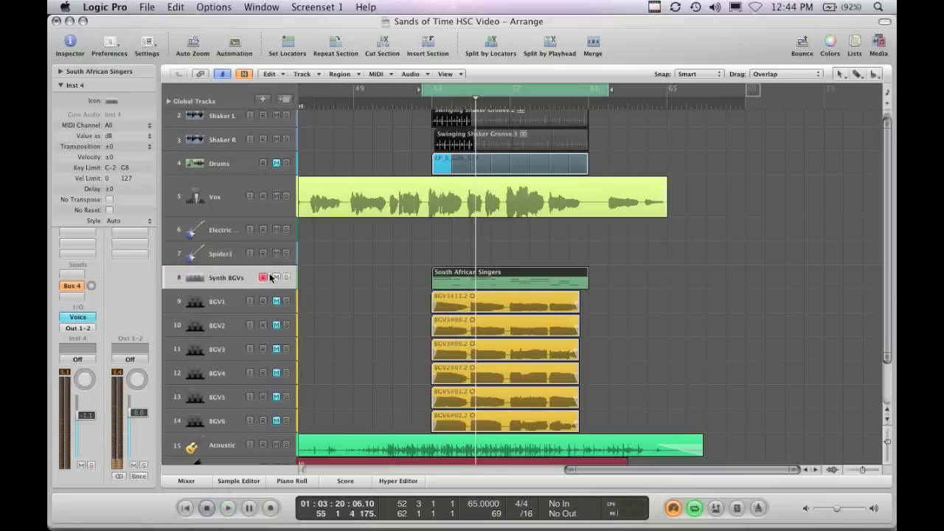
{"action": "left_click", "coordinate": [263, 277]}
{"action": "left_click_drag", "start_coordinate": [277, 303], "coordinate": [278, 422]}
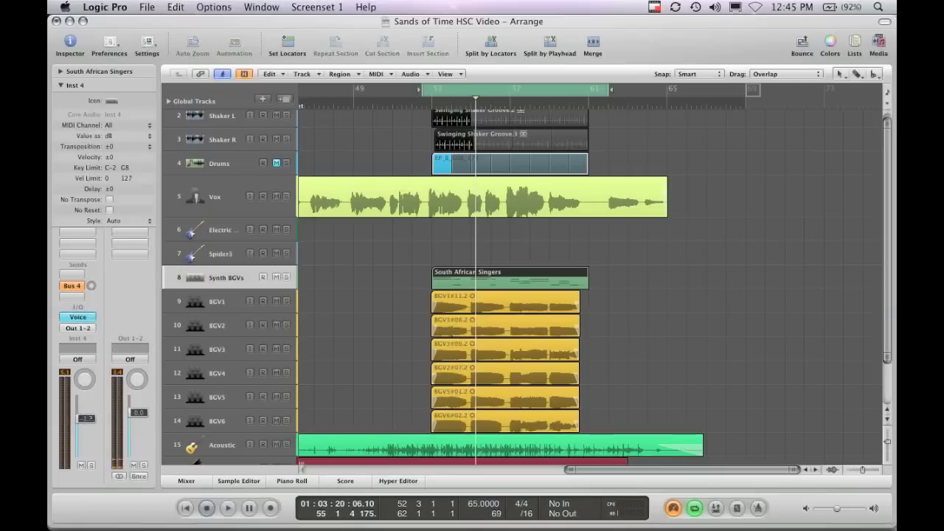
- Disable the cycle range and play the full arrangement from the start of bar 52
{"action": "left_click", "coordinate": [218, 301]}
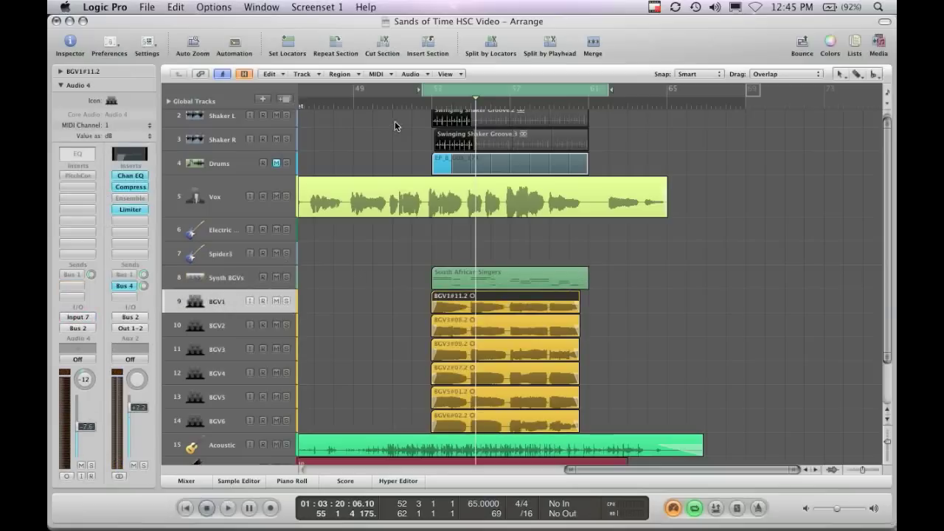
{"action": "left_click", "coordinate": [427, 102]}
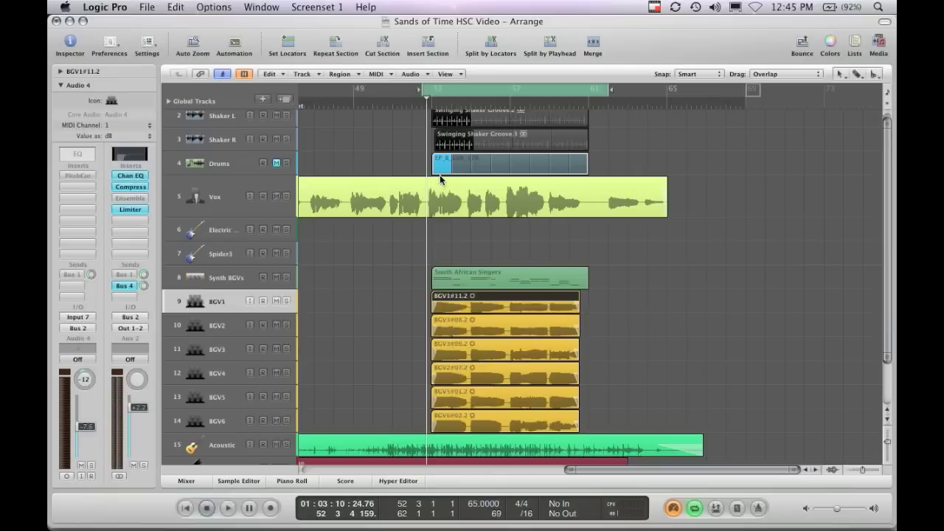
{"action": "left_click", "coordinate": [432, 89]}
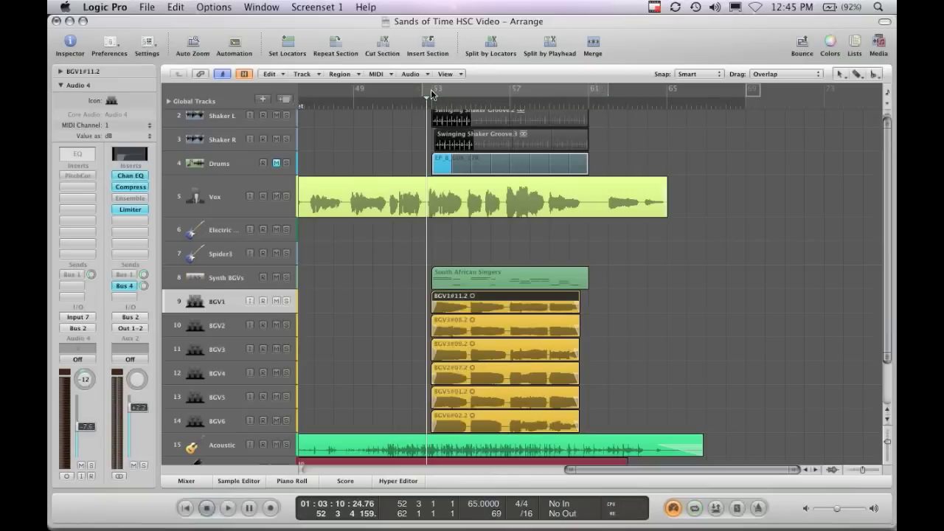
{"action": "left_click", "coordinate": [414, 102]}
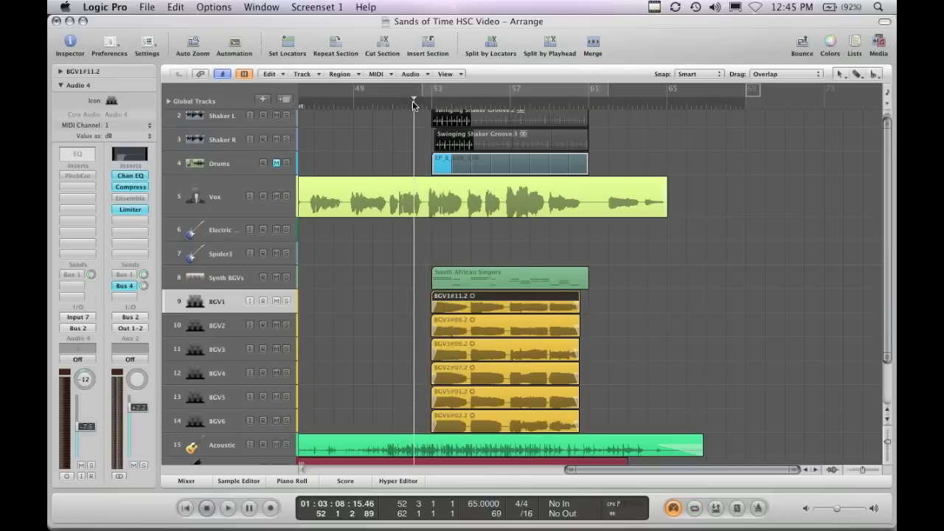
{"action": "key", "text": "space"}
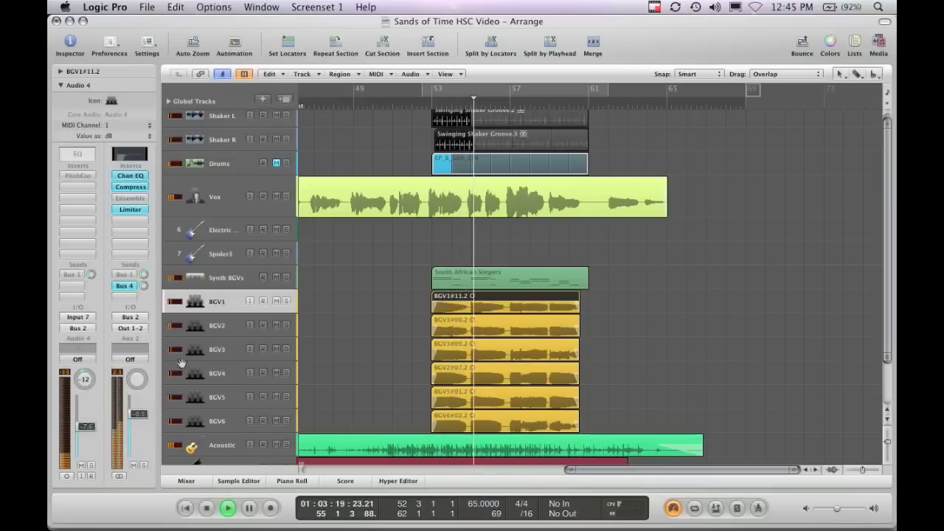
- Lower the Synth BGVs guide fader to -5.6 dB, select BGV1, and stop playback
{"action": "left_click", "coordinate": [217, 279]}
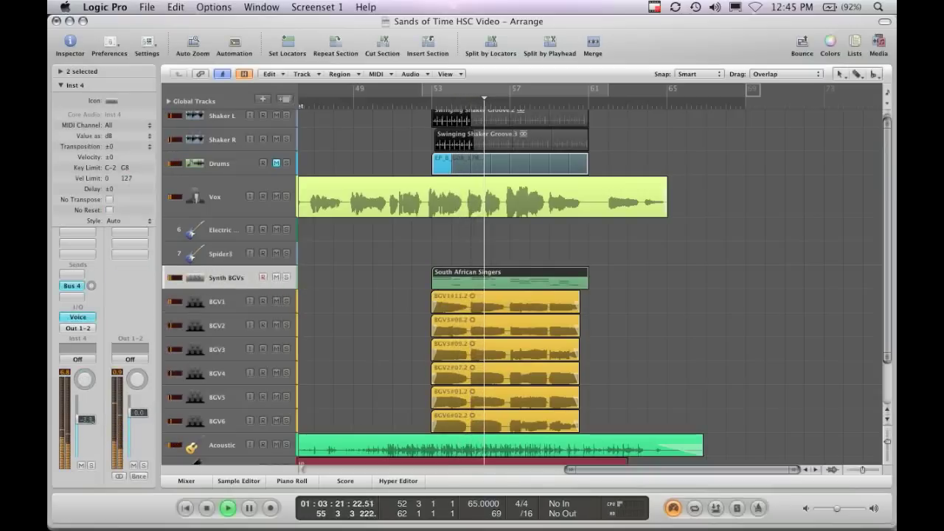
{"action": "left_click_drag", "start_coordinate": [86, 418], "coordinate": [86, 424]}
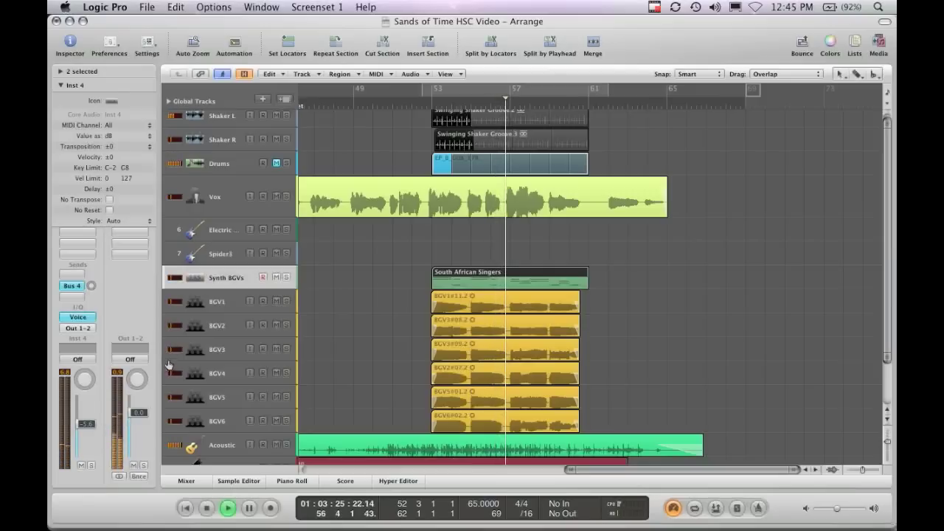
{"action": "left_click", "coordinate": [221, 301]}
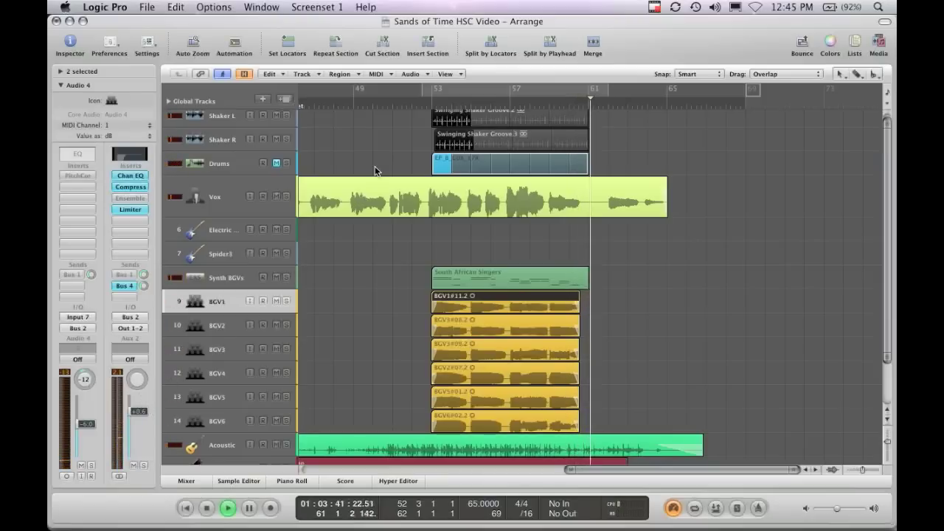
{"action": "key", "text": "space"}
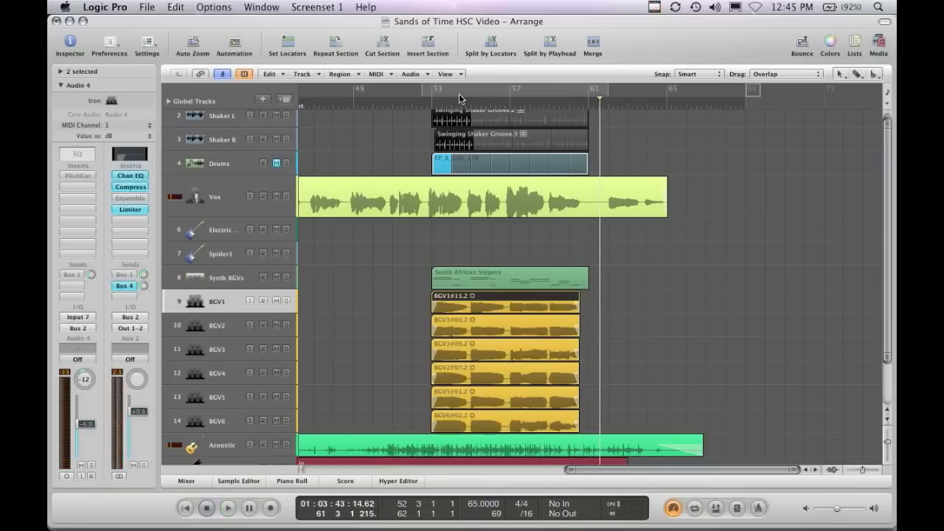